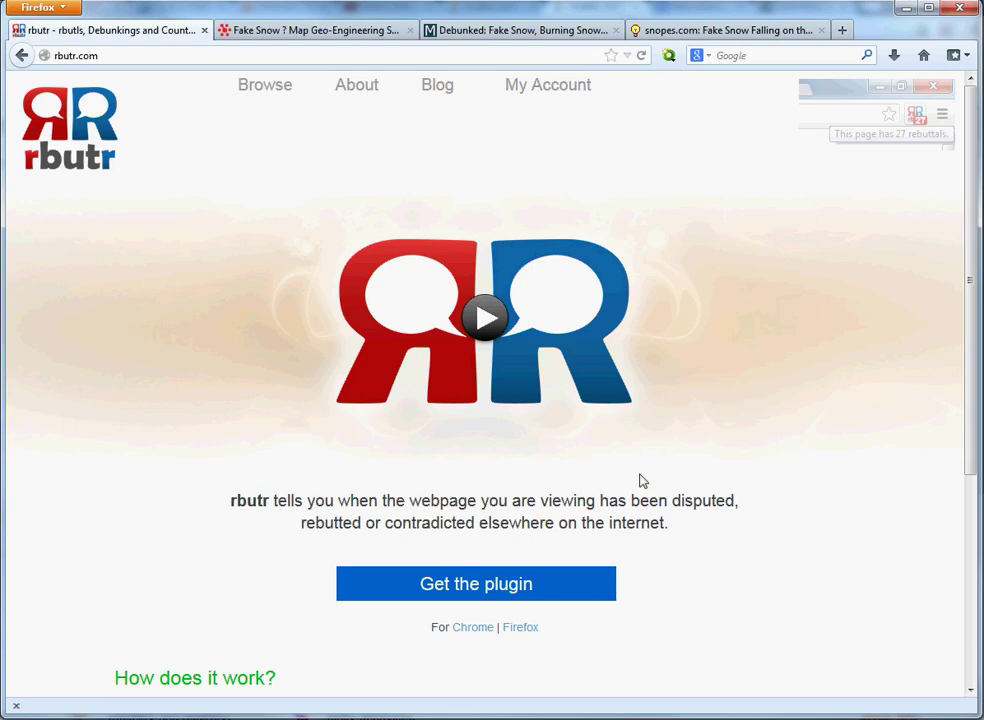
Install the rbutr plugin from rbutr.com, allowing the site to install the add-on.
click(525, 584)
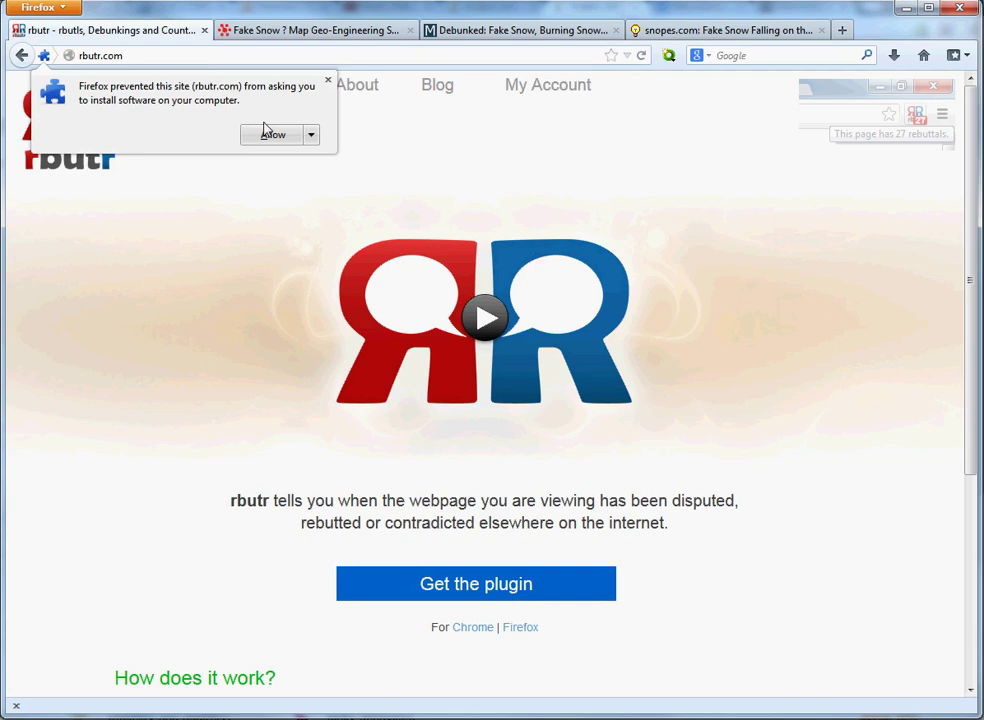
click(268, 137)
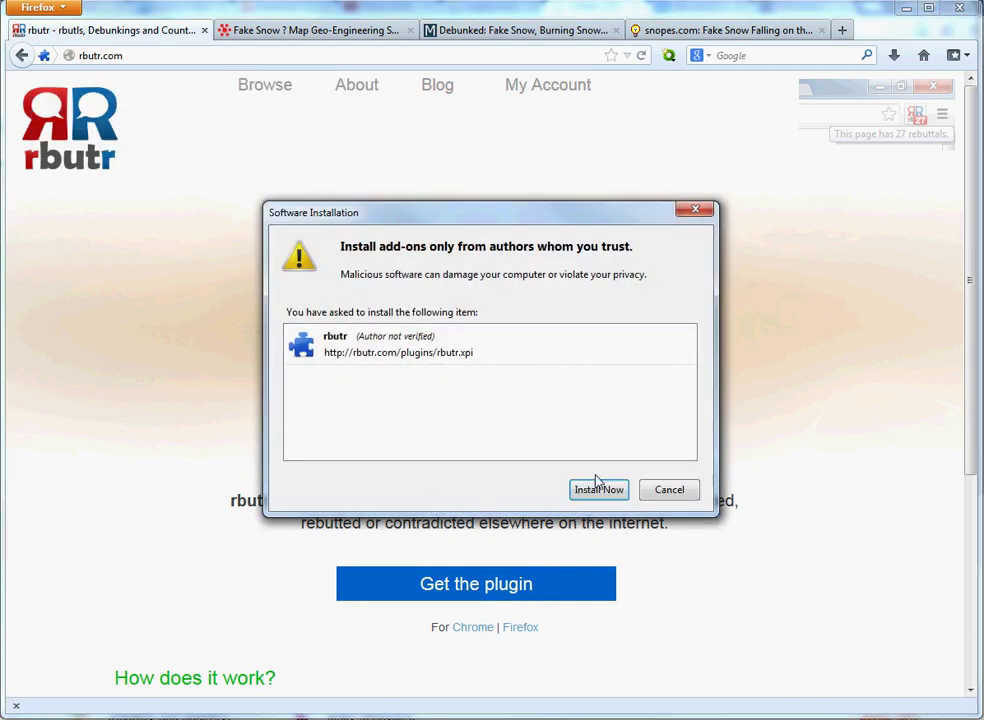
click(597, 489)
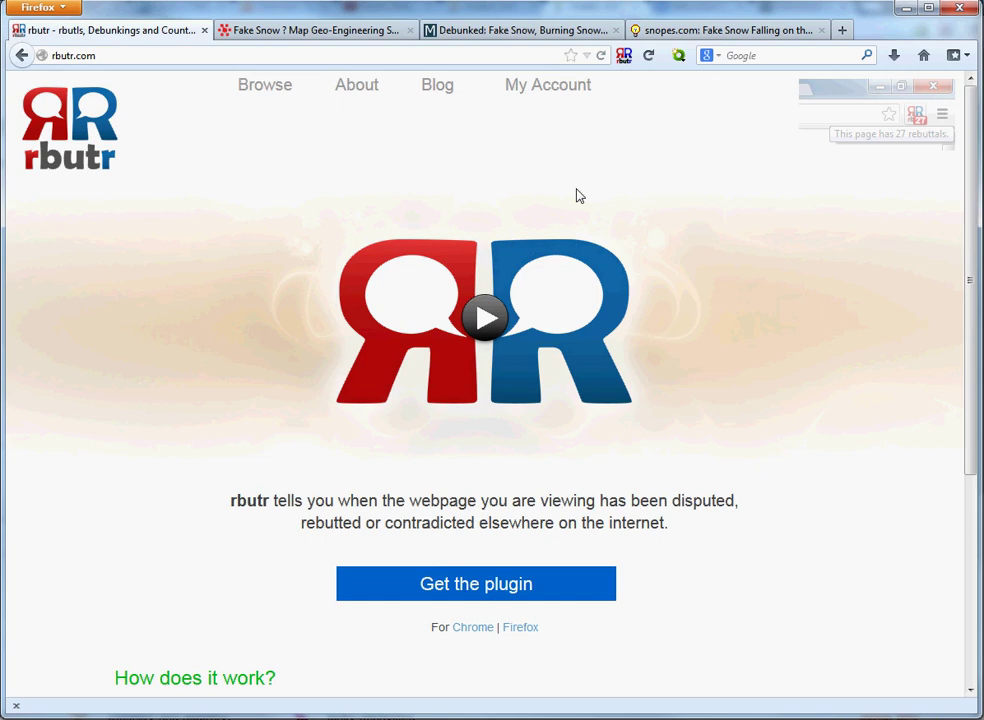
Show all general rebuttals for the Wikipedia page "Predictions made by Ray Kurzweil" and look through them.
click(625, 57)
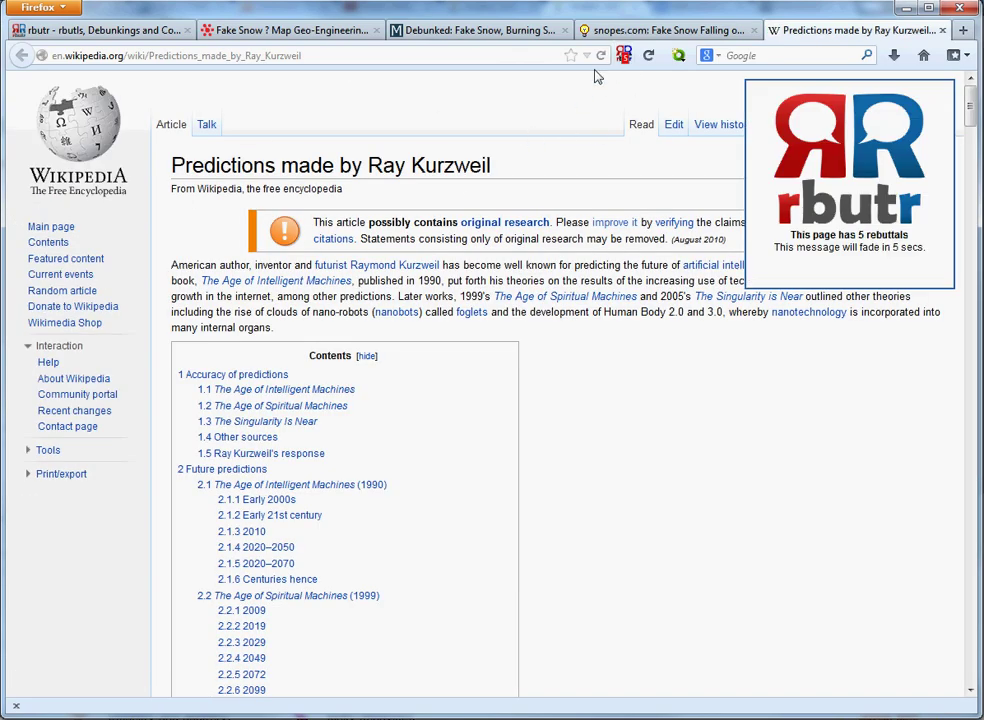
click(624, 56)
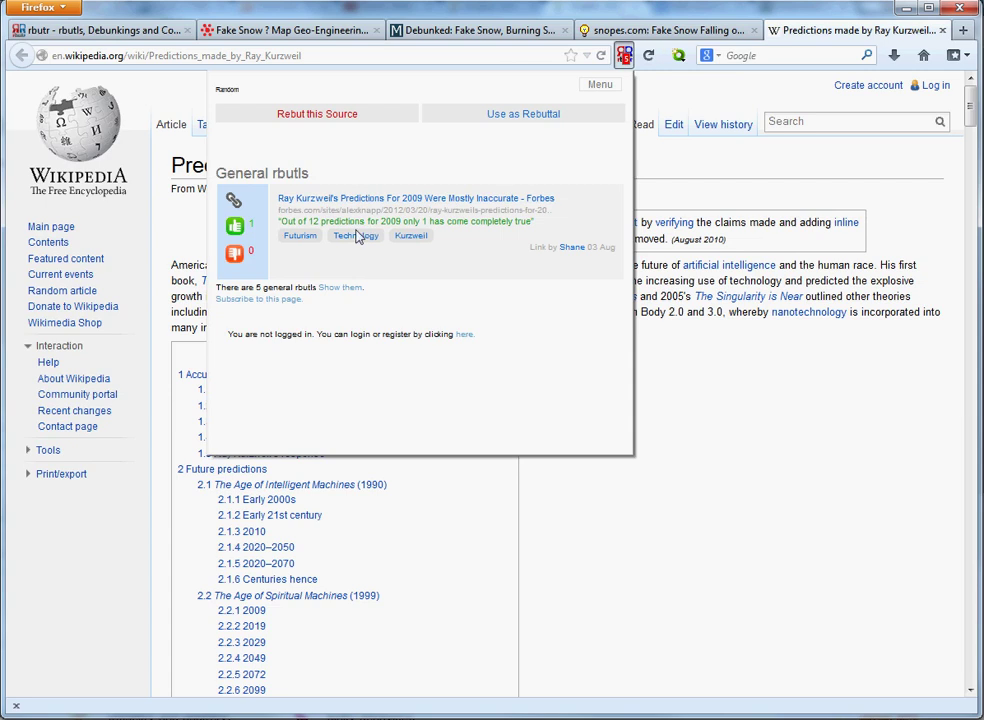
click(338, 288)
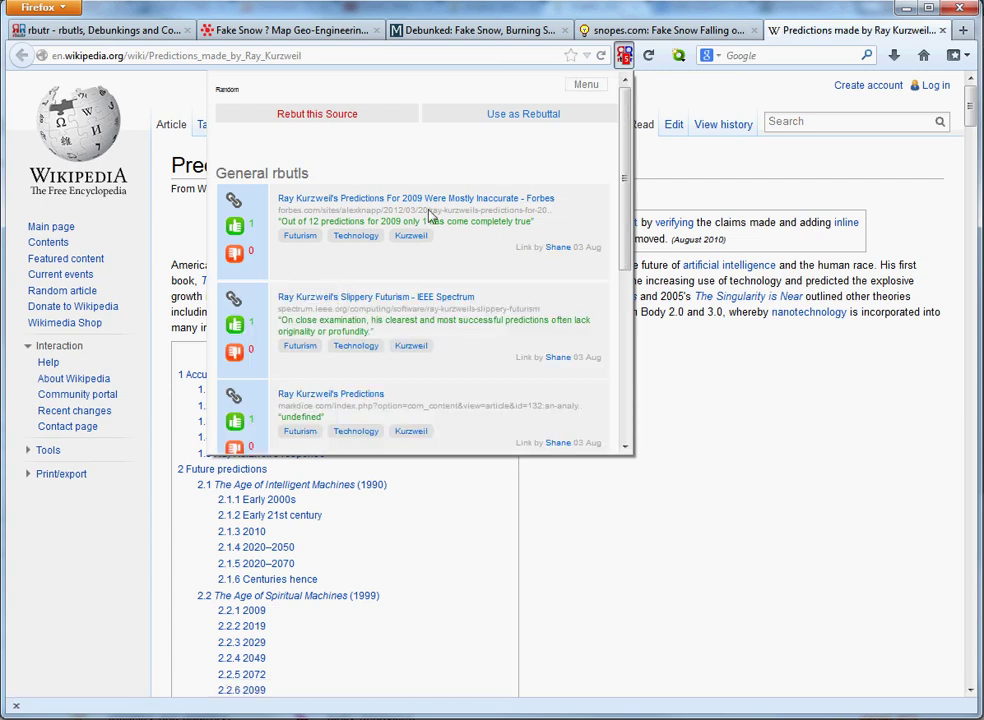
scroll(430, 215, down, 3)
scroll(425, 240, up, 3)
click(495, 40)
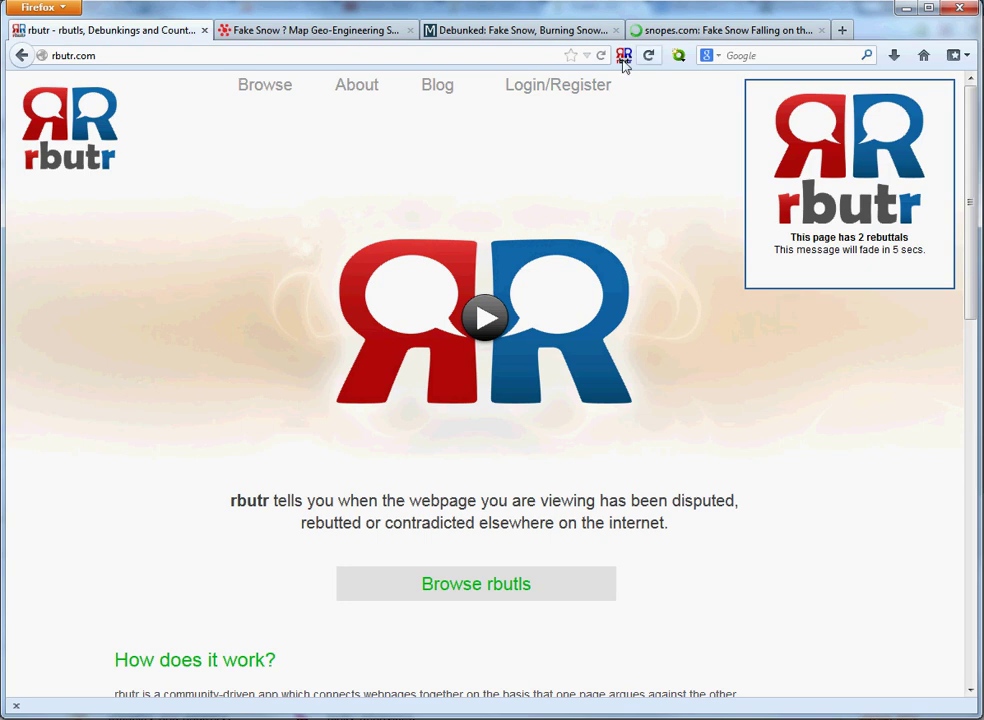
Look through the open Metabunk and Snopes debunking pages and the seektress.com Fake Snow page.
click(356, 26)
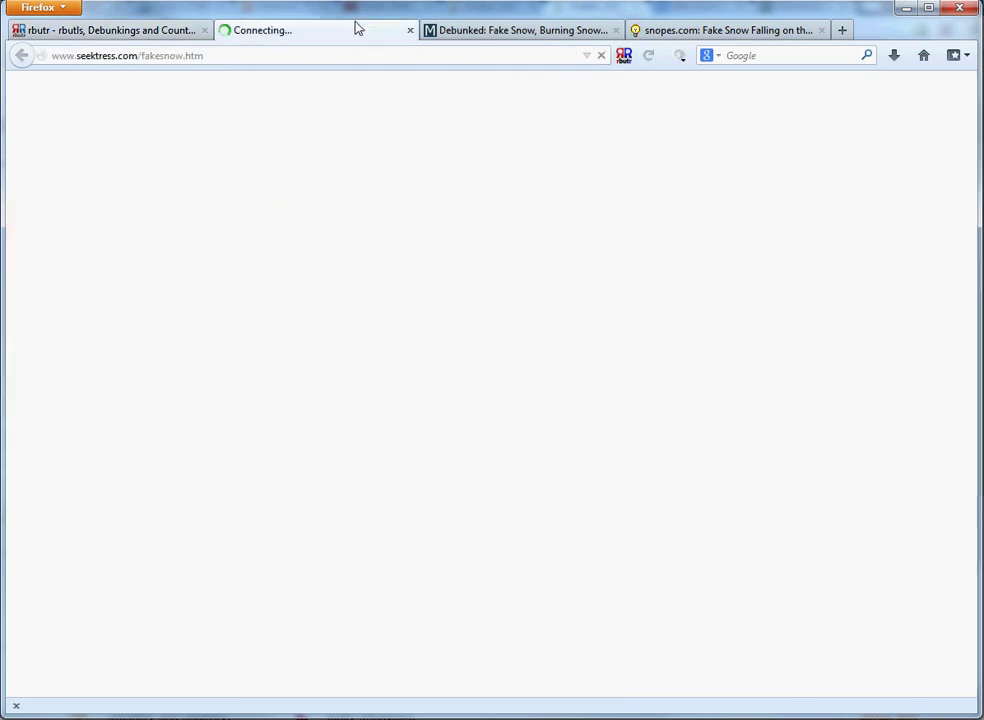
click(549, 31)
click(722, 30)
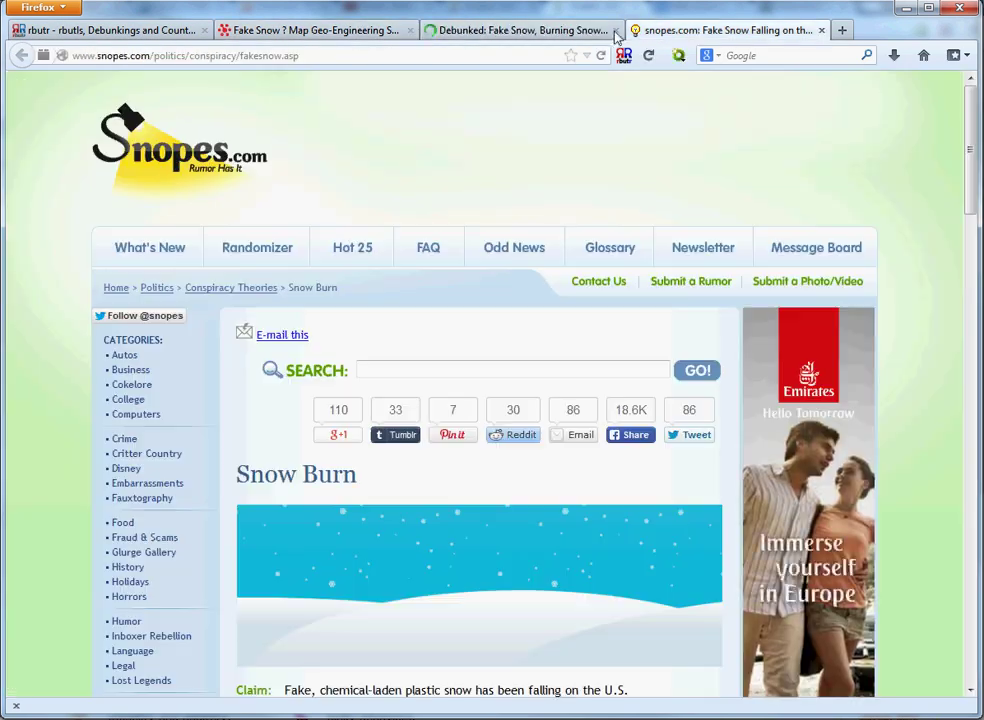
click(340, 32)
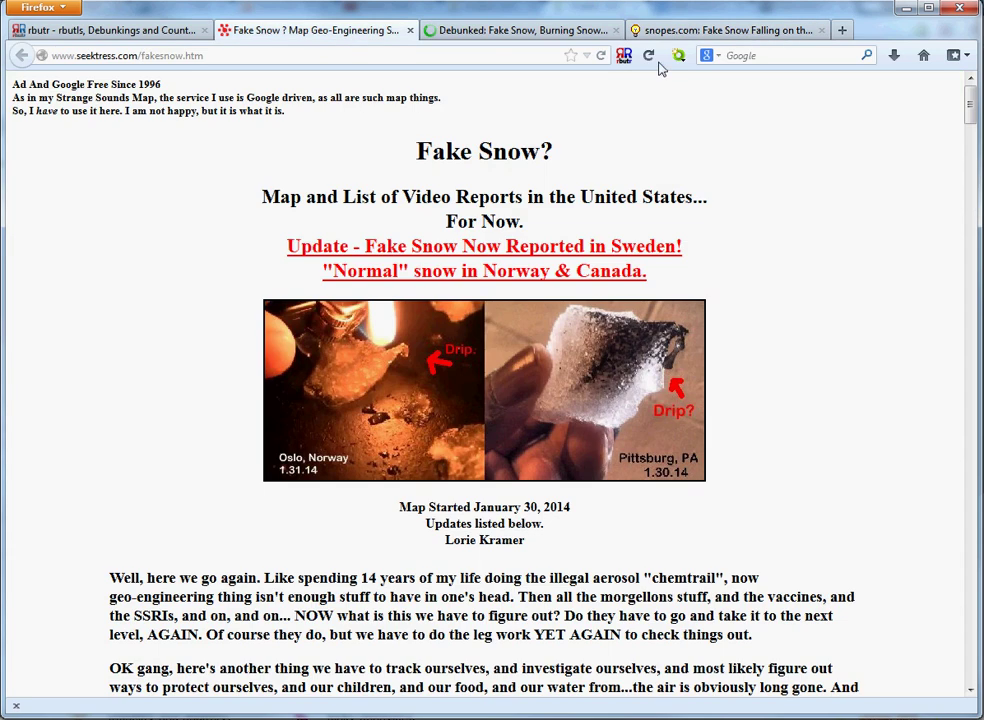
Log in to rbutr with the Facebook account from the plugin and close the registration page.
click(624, 55)
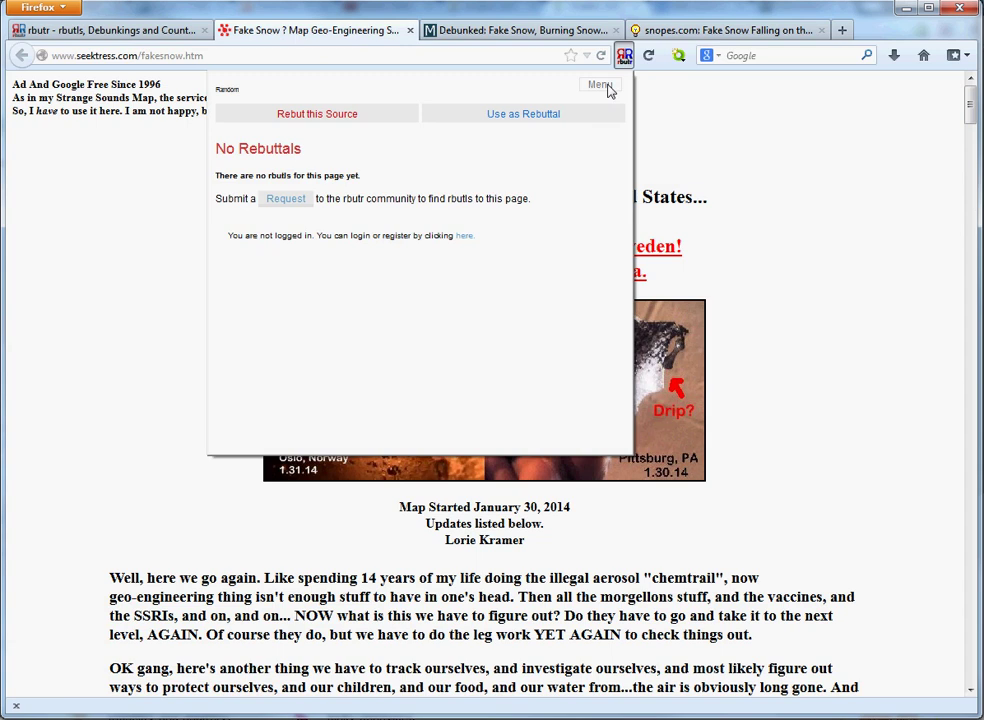
click(607, 88)
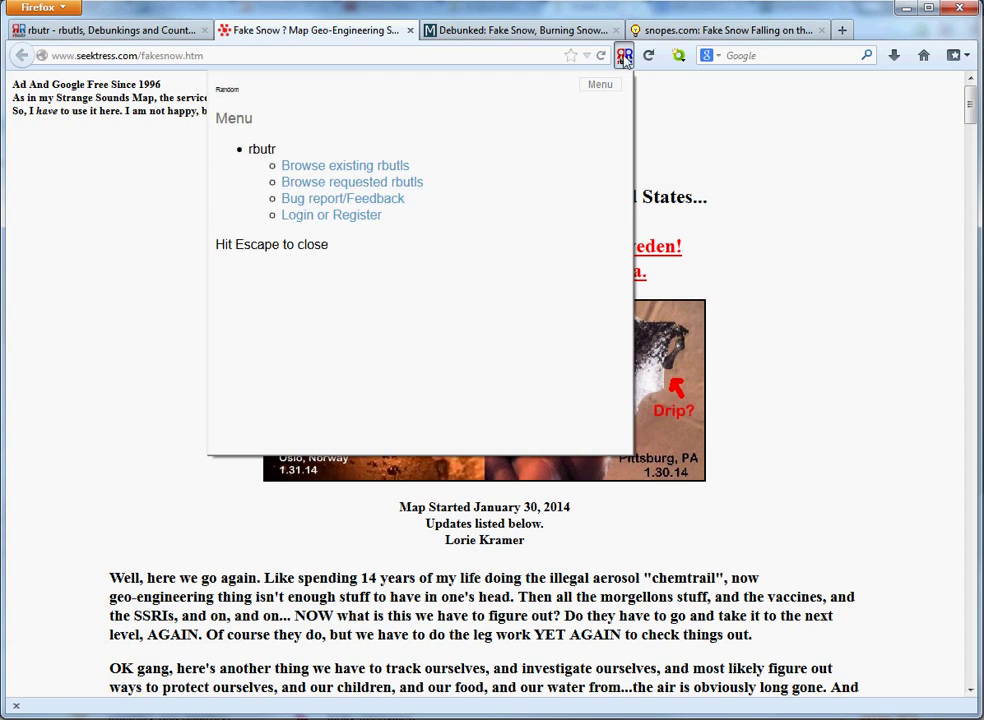
click(625, 58)
click(626, 59)
click(459, 235)
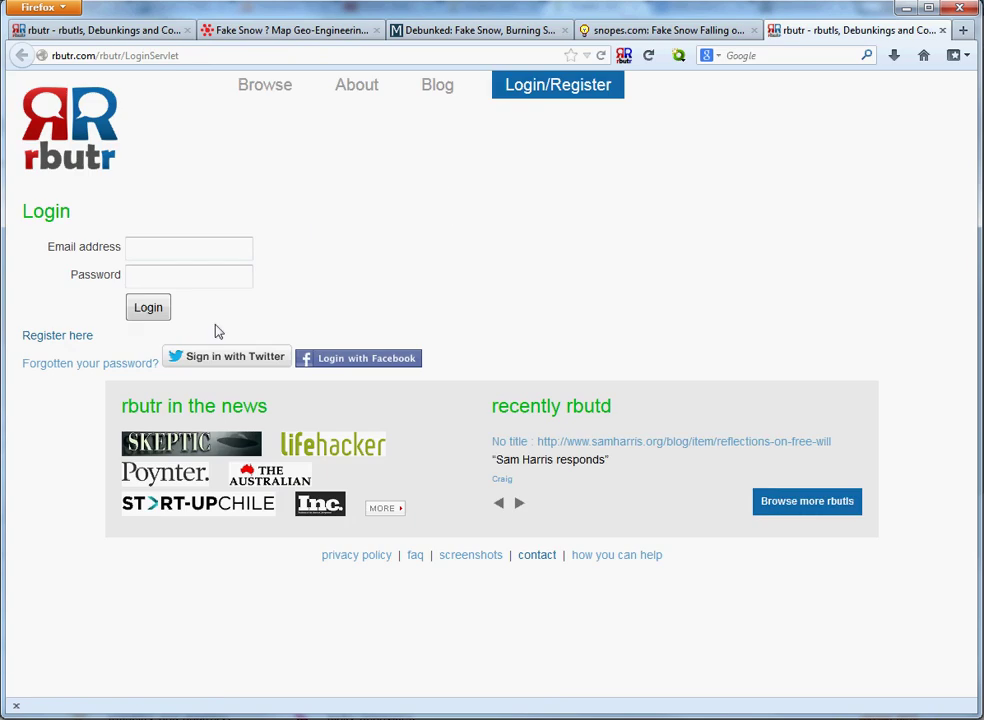
click(347, 361)
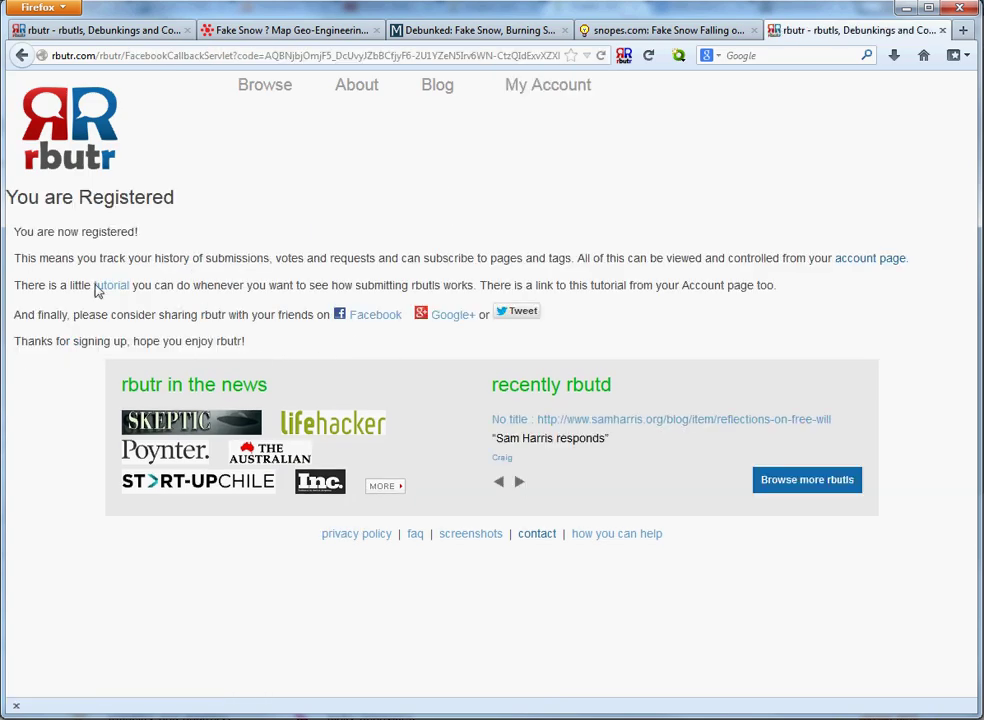
click(943, 31)
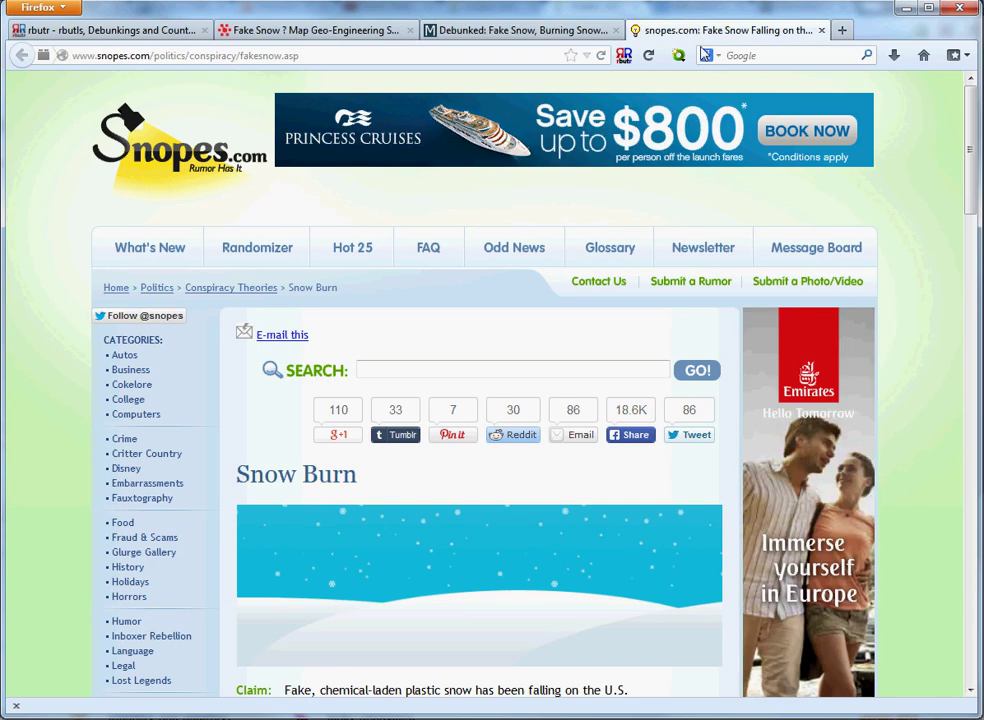
Set the Snopes "Fake Snow Falling on the U.S.?" article as the rebuttal in a new rbutr submission.
click(331, 34)
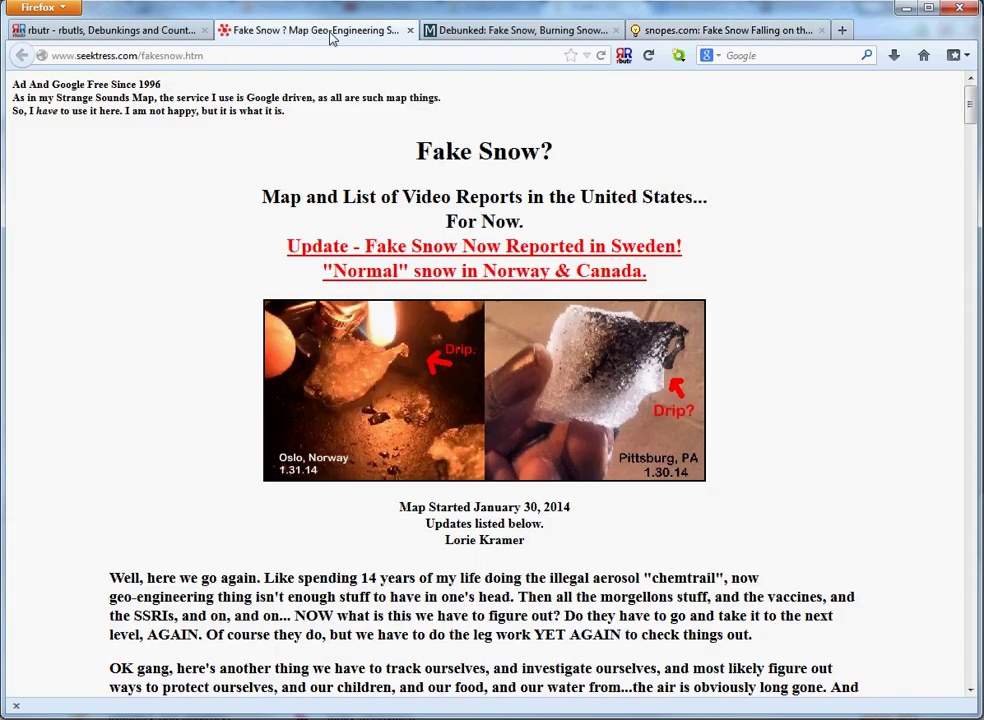
click(690, 30)
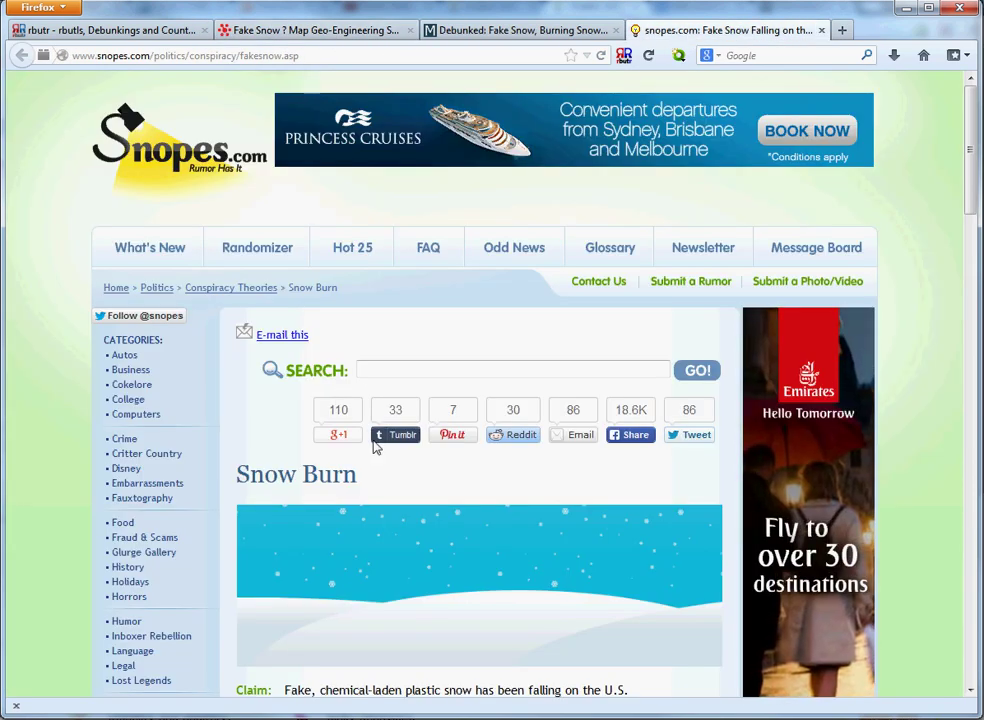
scroll(378, 448, down, 3)
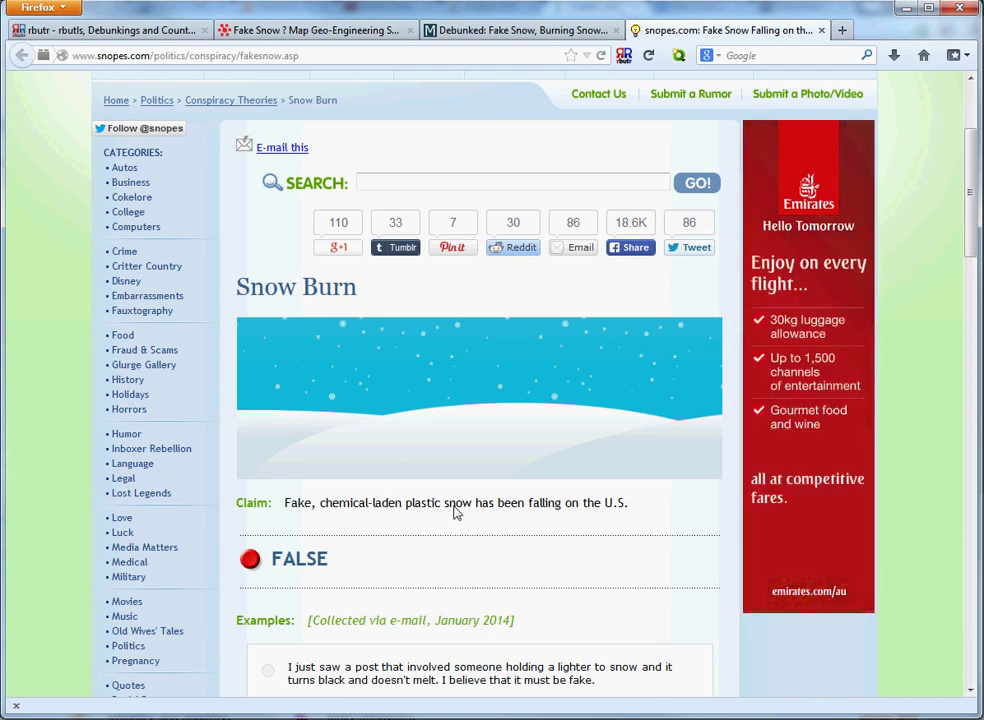
click(623, 55)
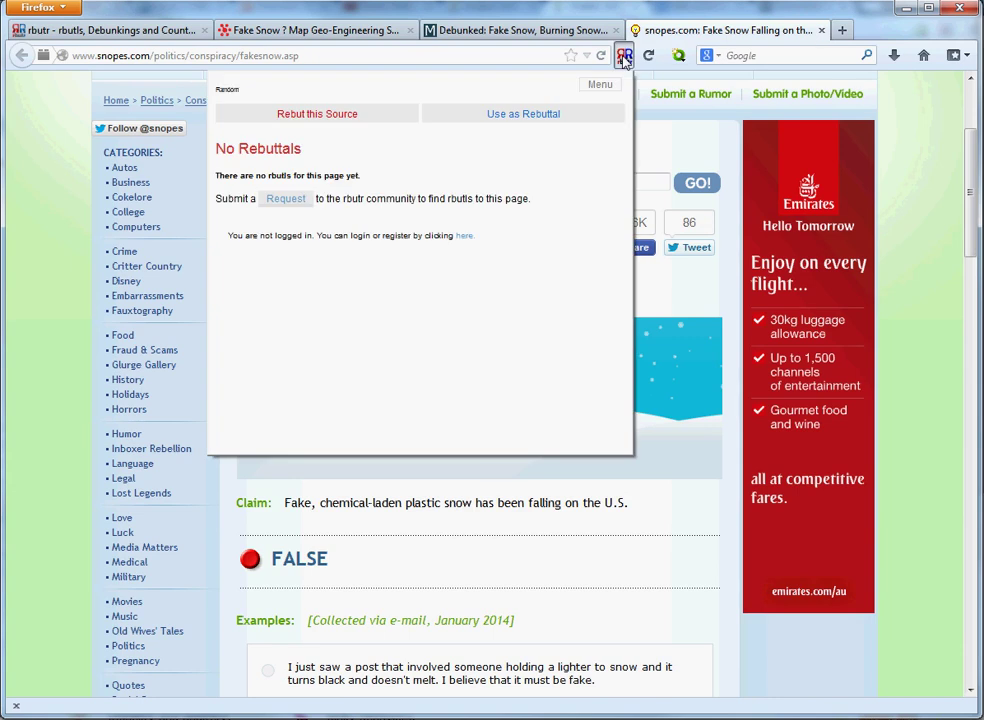
click(540, 115)
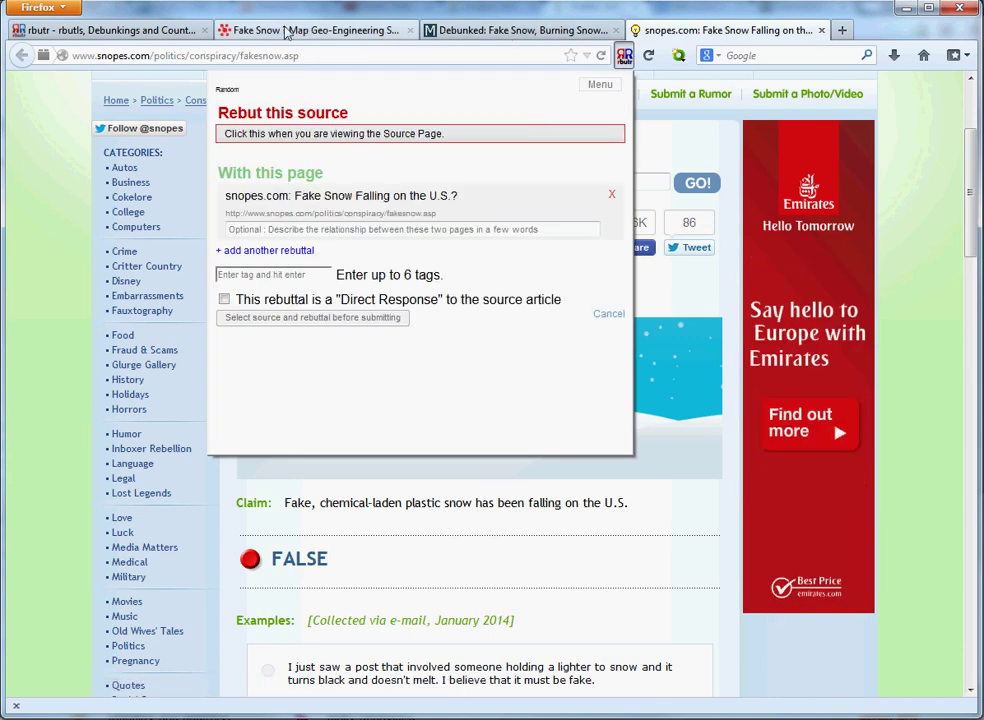
Set the seektress.com Fake Snow page as the source being rebutted.
click(361, 50)
click(340, 30)
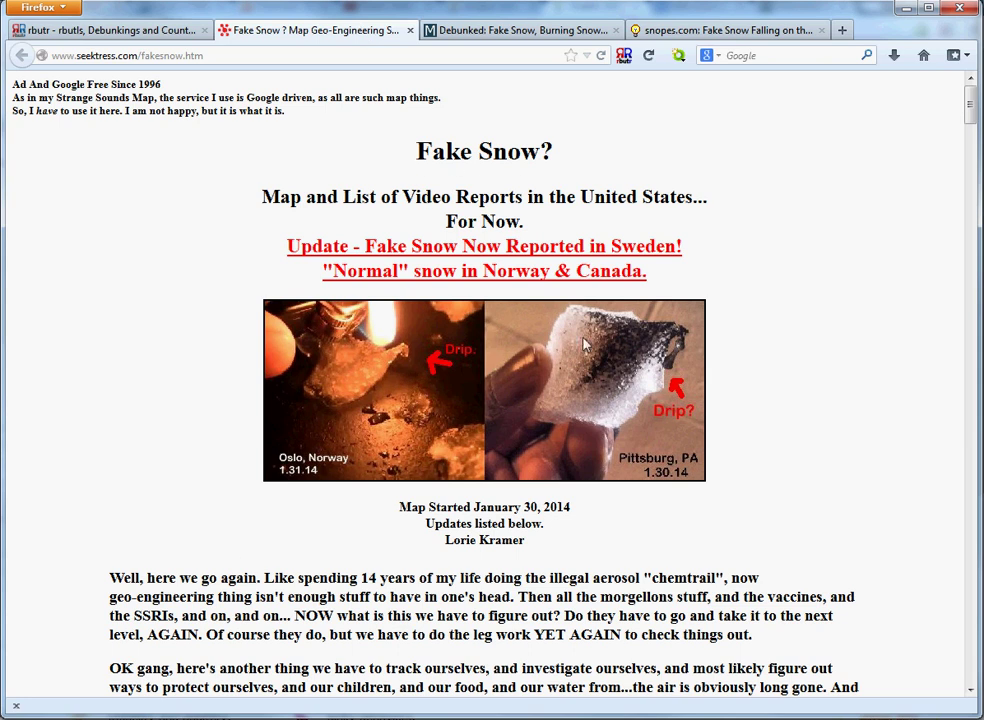
click(623, 56)
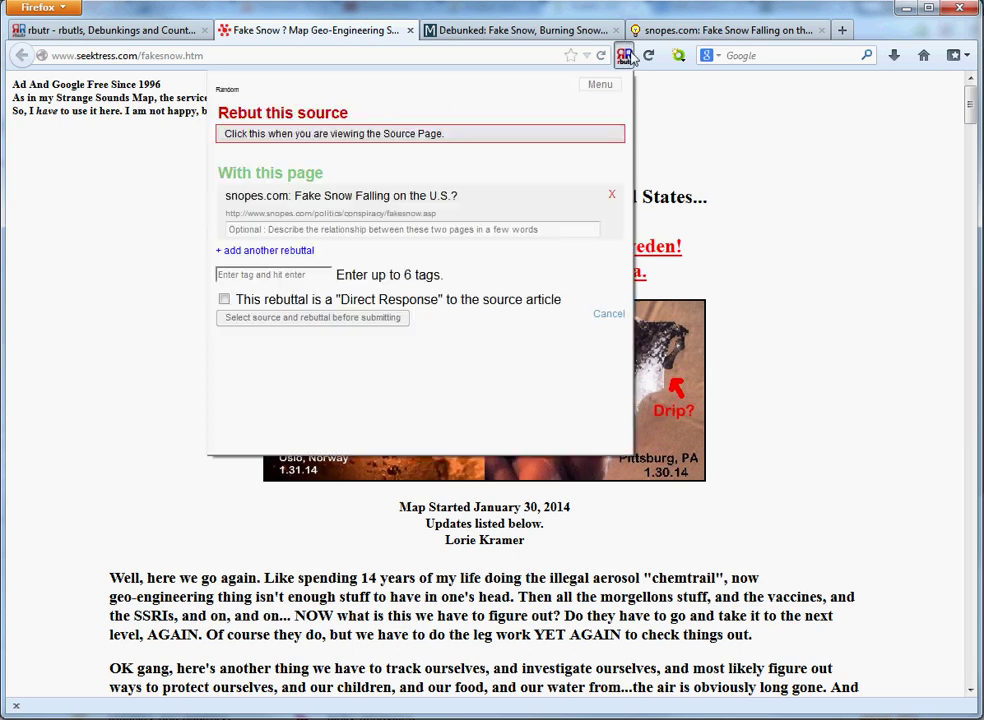
click(357, 136)
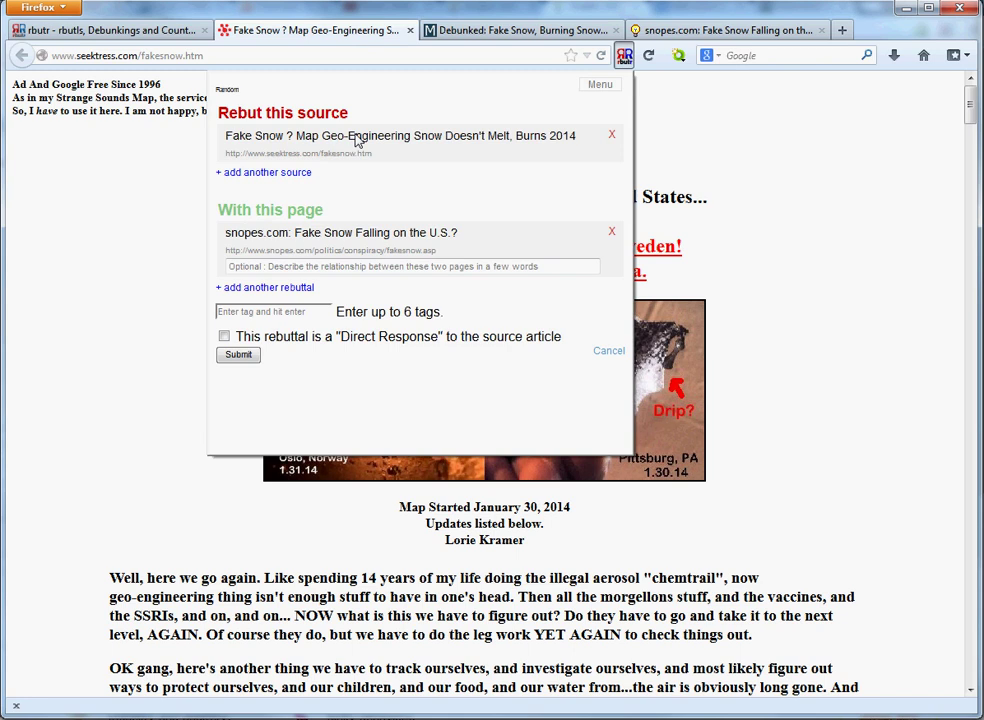
Add the Metabunk thread "Debunked: Fake Snow, Burning Snow." as another rebuttal to the submission.
click(547, 31)
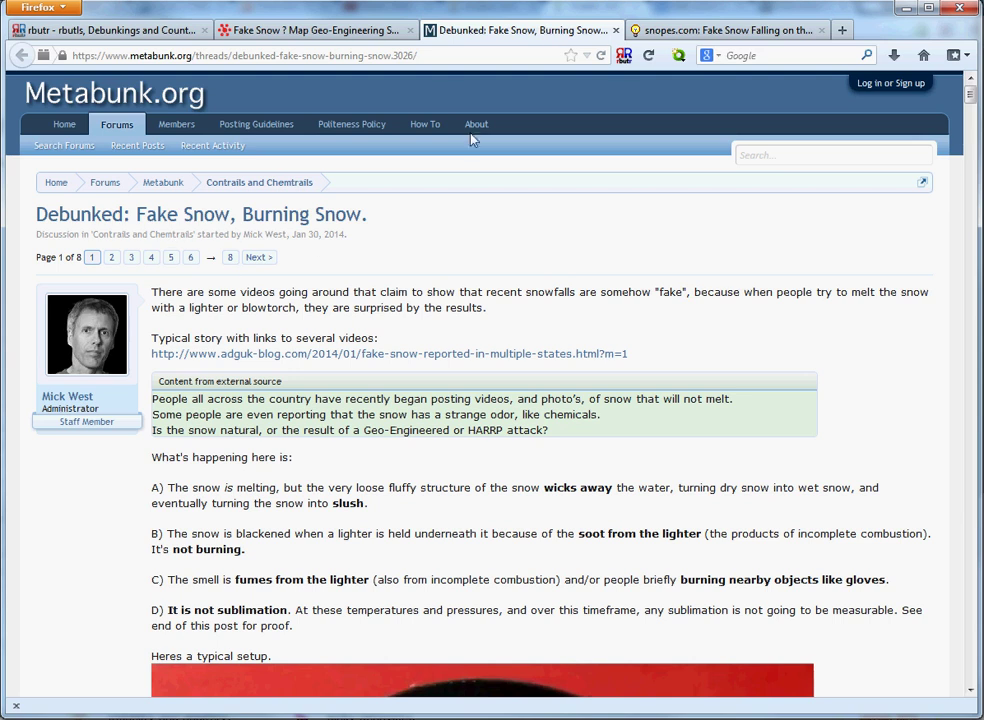
click(623, 56)
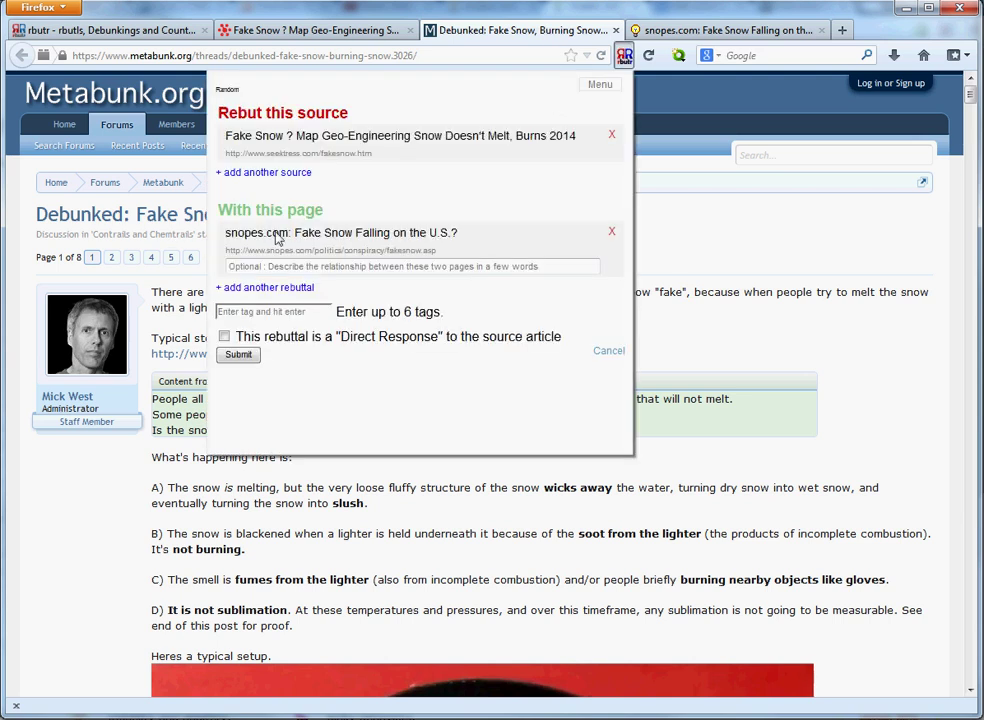
click(279, 288)
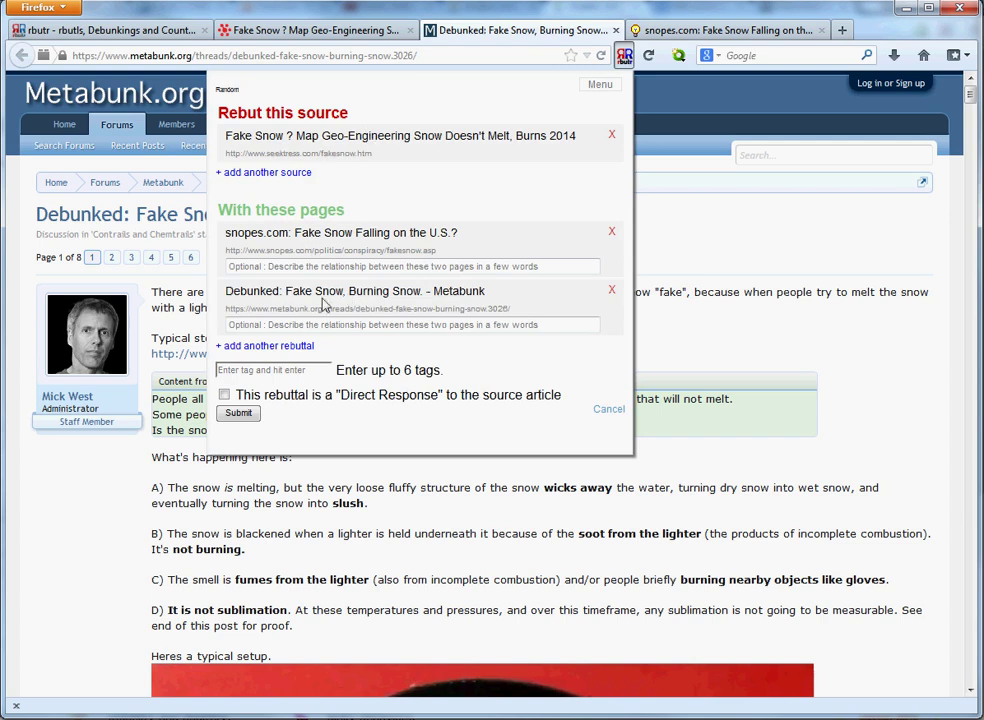
Tag the rebuttal submission with the suggested tags Fake Snow and Conspiracy.
click(287, 371)
text(Fals)
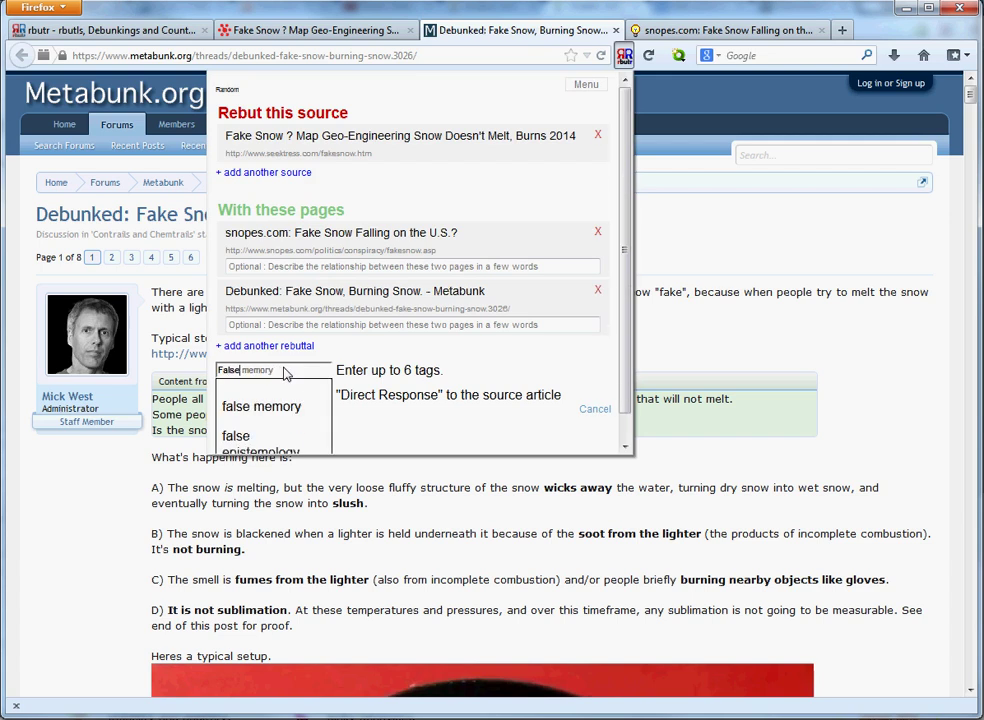
text(e)
key(BackSpace)
key(BackSpace)
key(BackSpace)
text(ke)
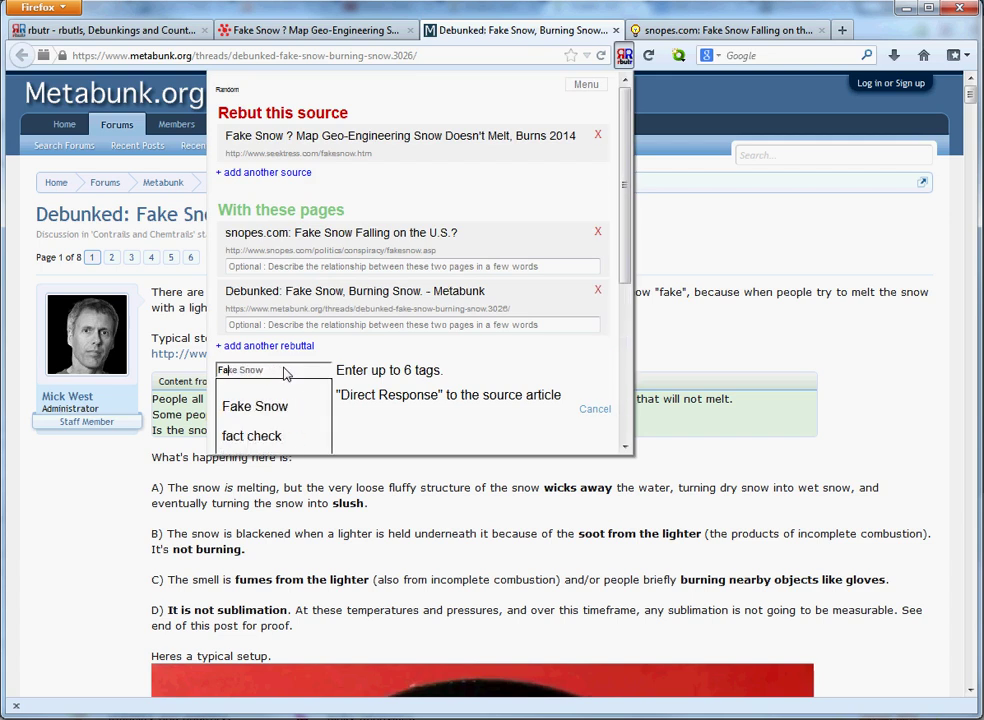
key(Down)
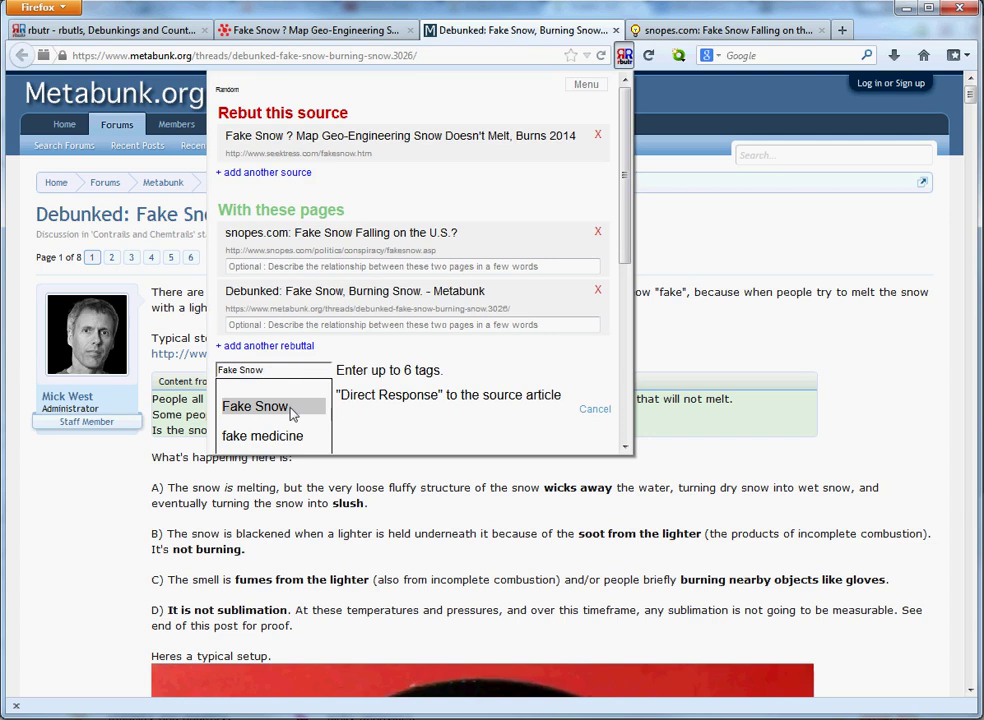
click(291, 410)
text(Conspiracy)
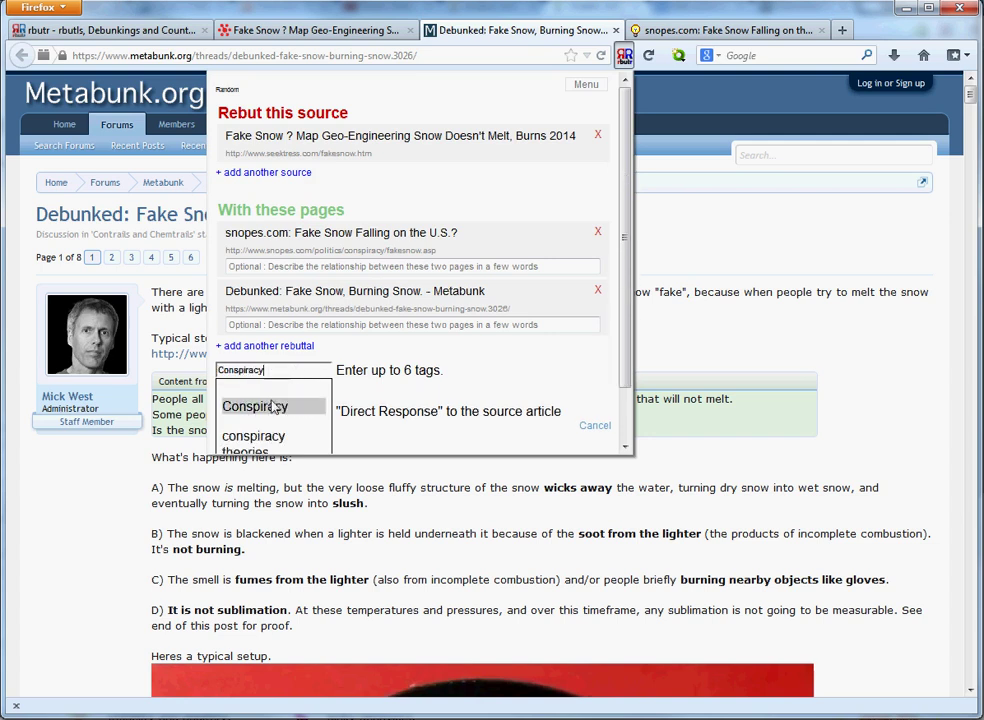
click(257, 406)
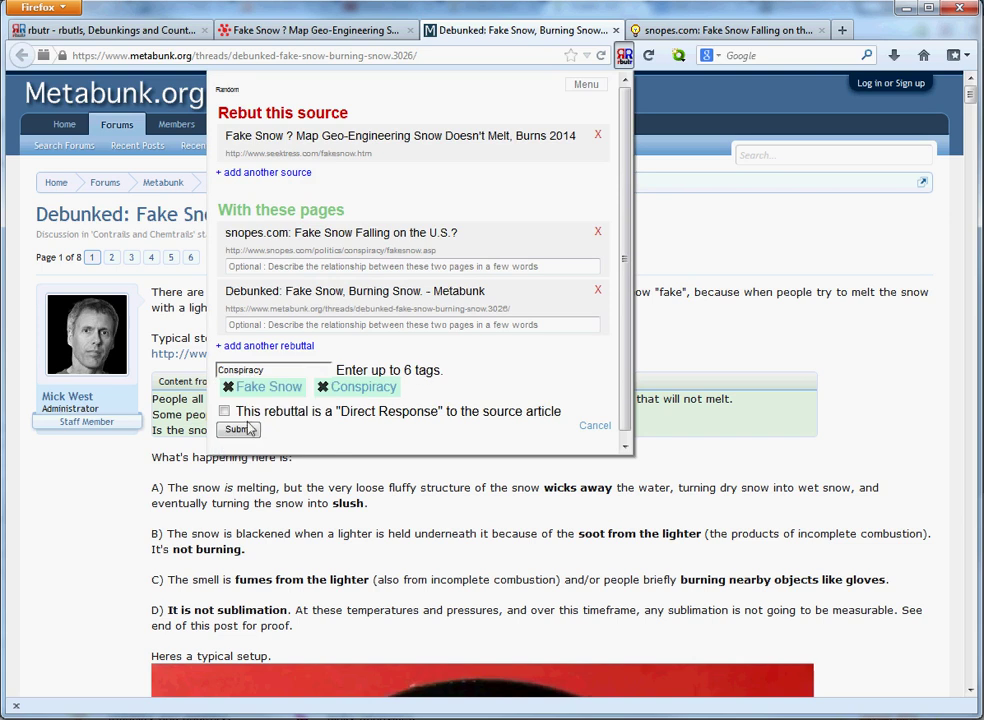
Mark the rebuttal as a "Direct Response" to the source article and submit it.
click(225, 411)
click(238, 429)
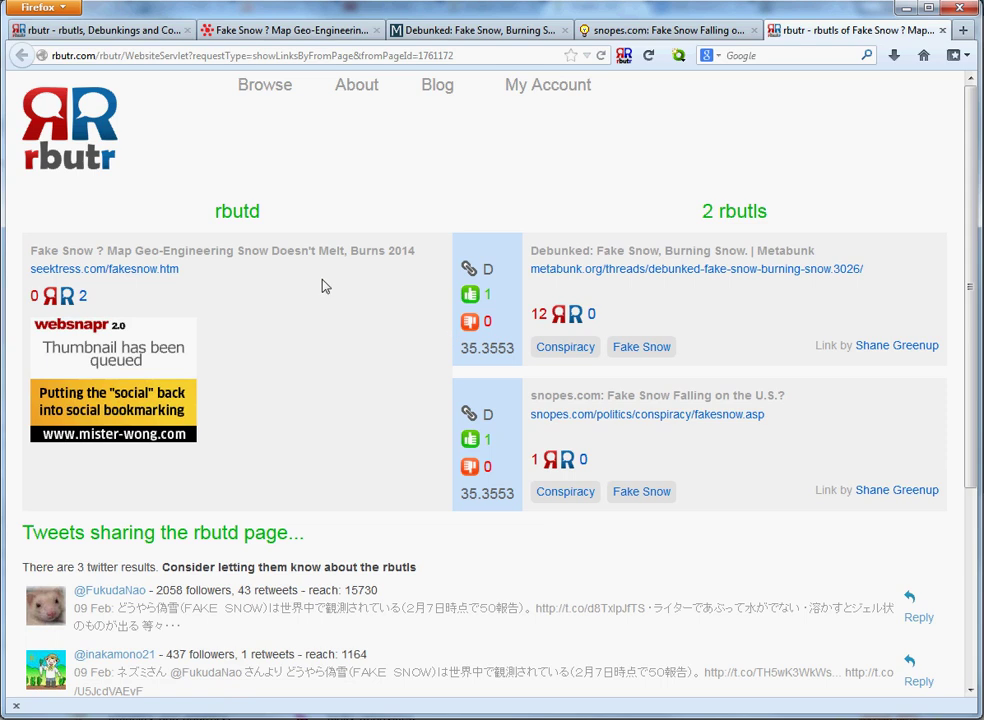
Reply to the 11 Feb tweet sharing the rbutted page with the prefilled rbutr message, post it, and dismiss the reply window.
scroll(320, 258, down, 2)
scroll(419, 293, down, 2)
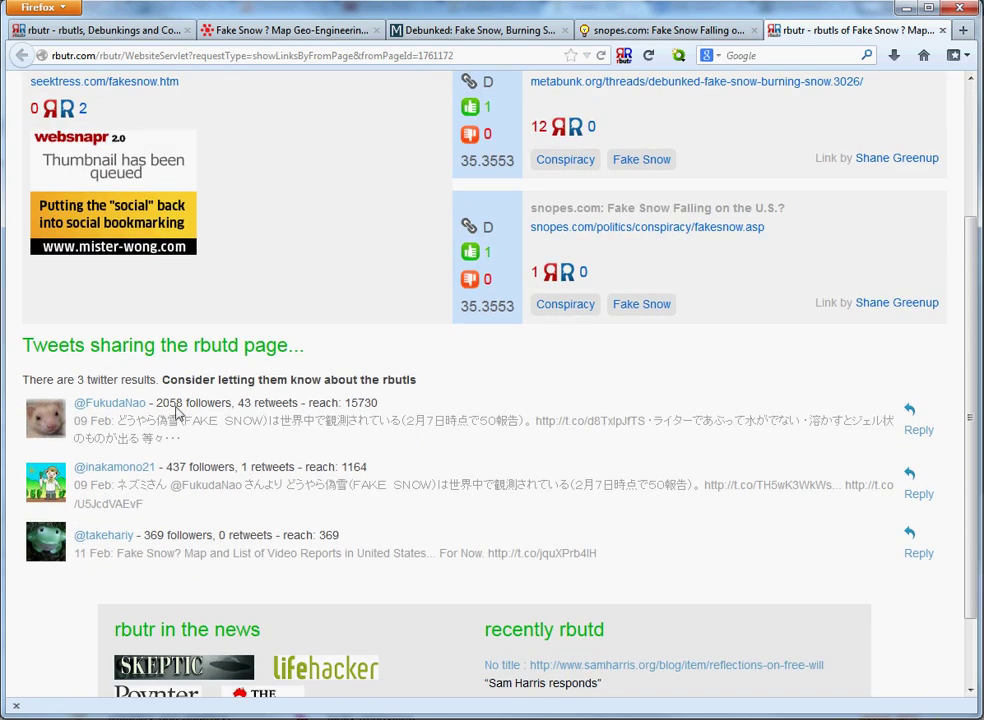
scroll(288, 470, up, 4)
drag(200, 209, 44, 209)
scroll(373, 405, down, 4)
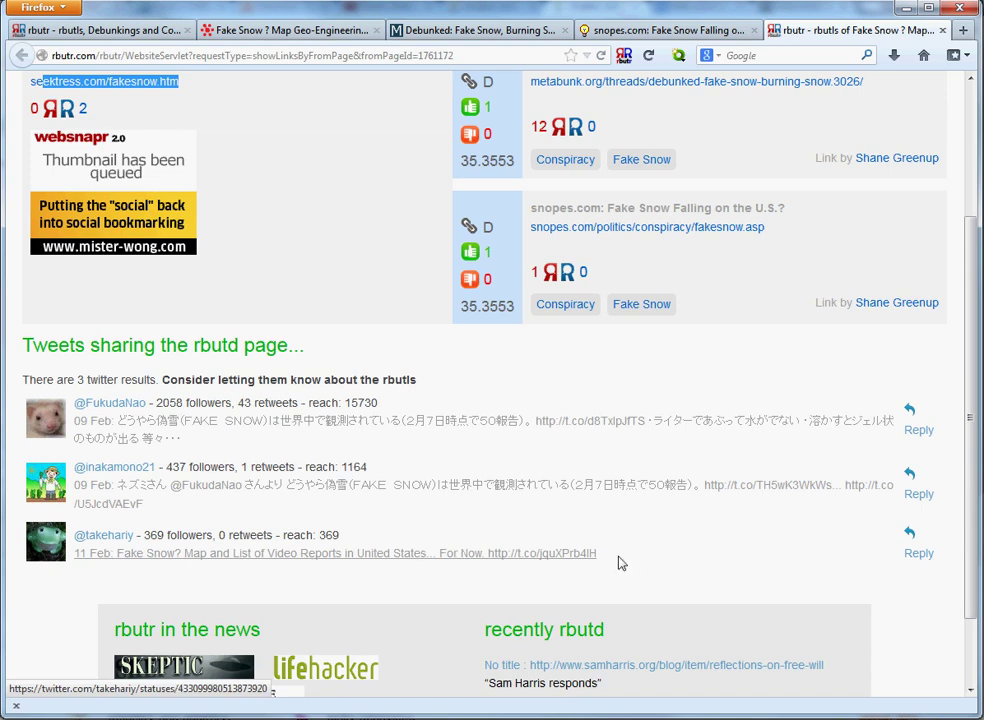
click(914, 553)
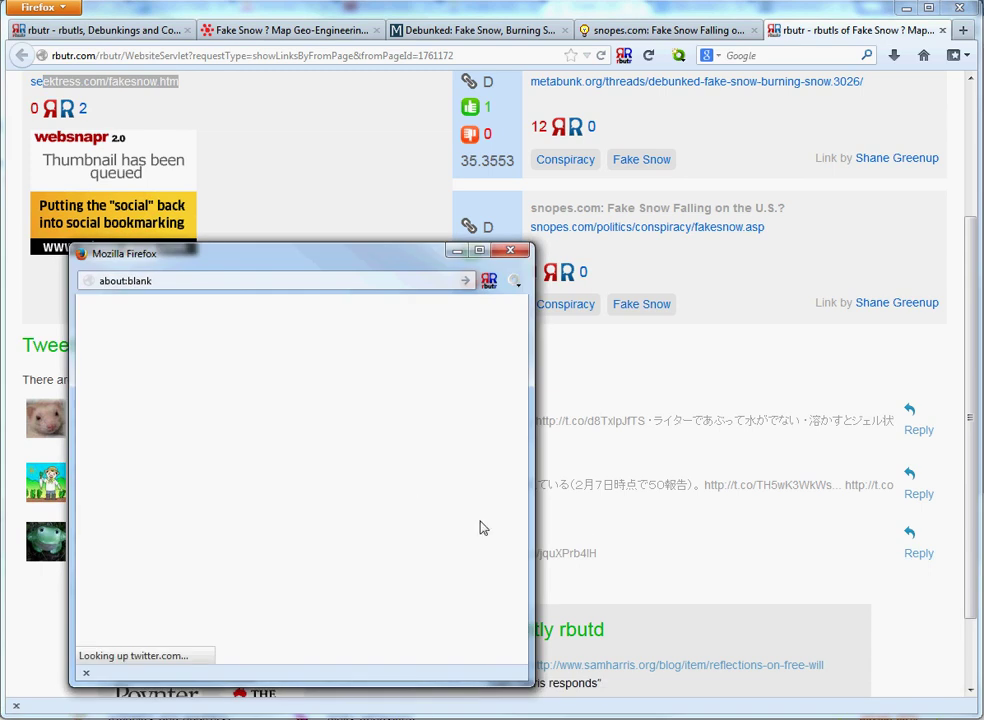
drag(529, 690, 645, 719)
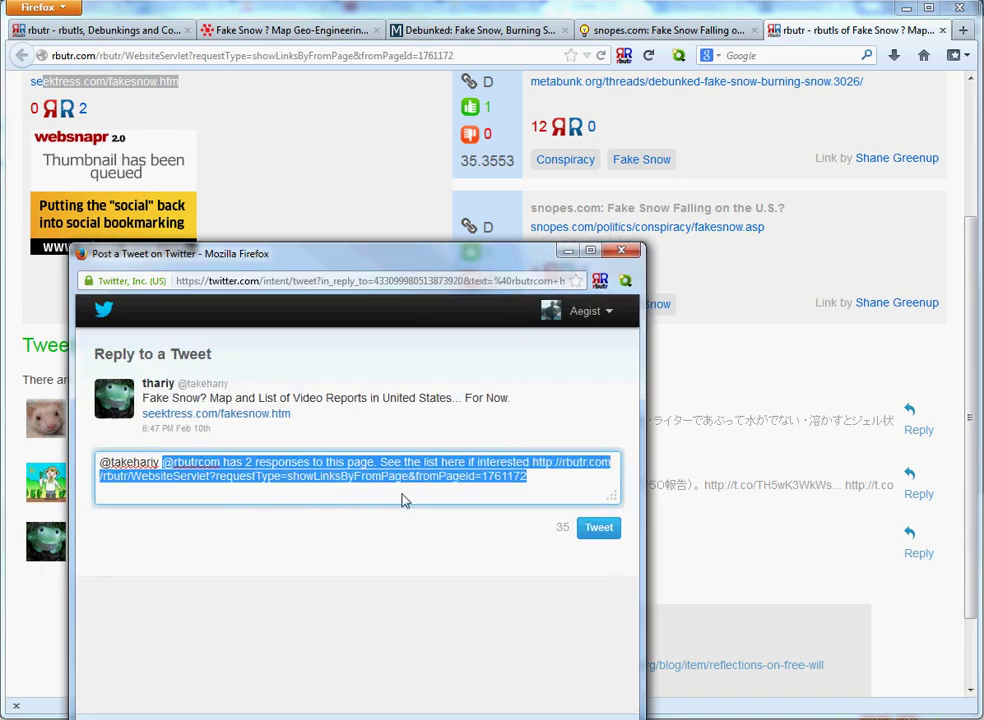
click(268, 476)
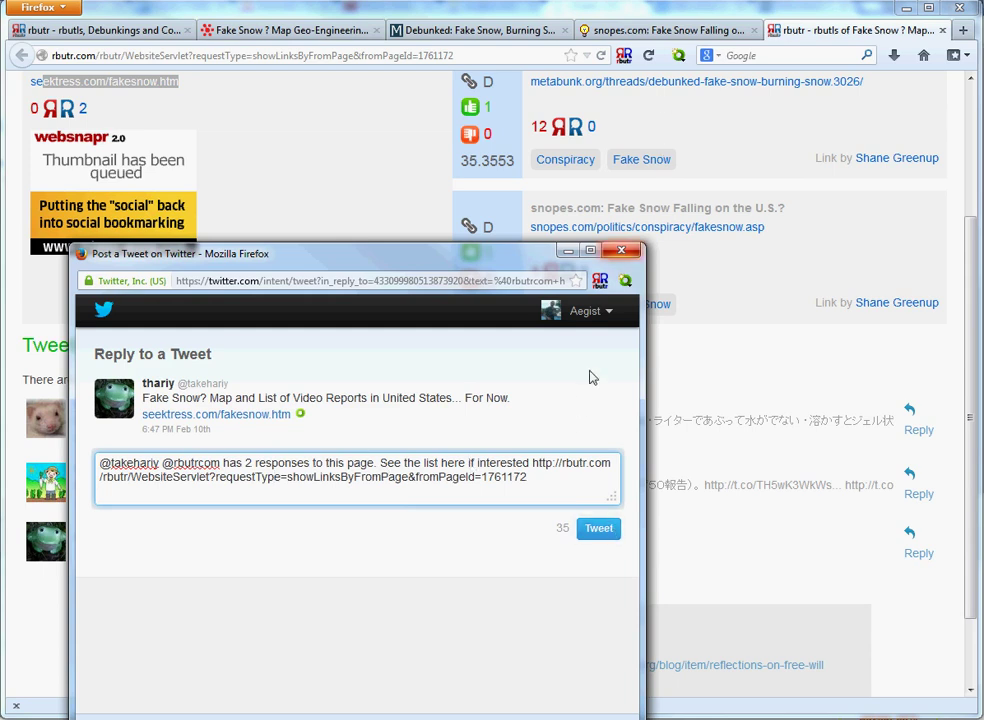
click(598, 528)
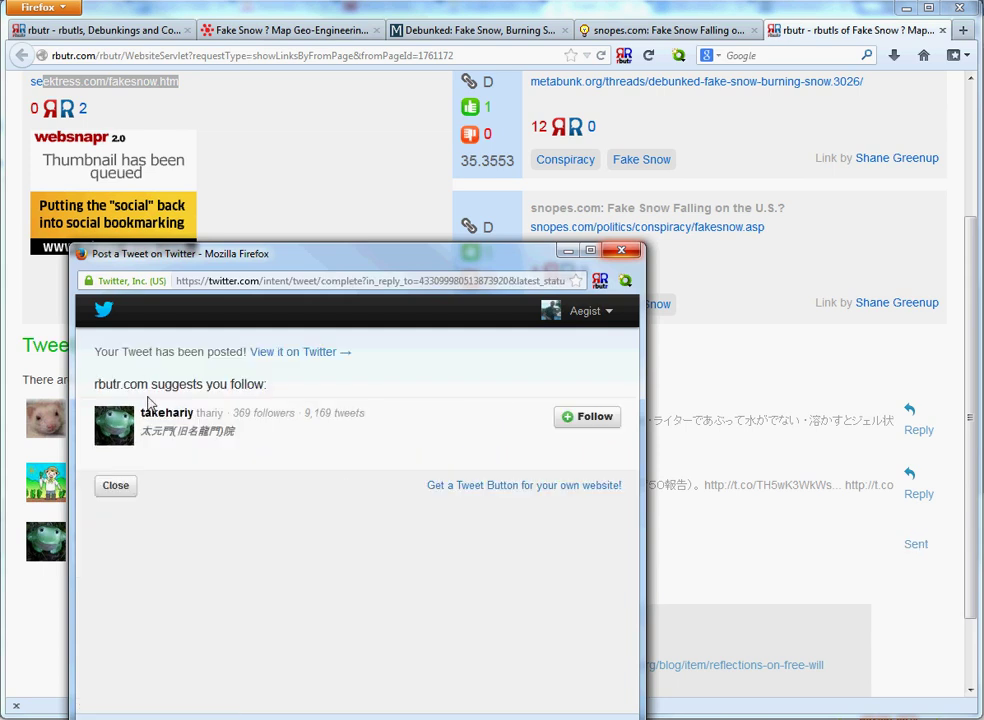
click(115, 485)
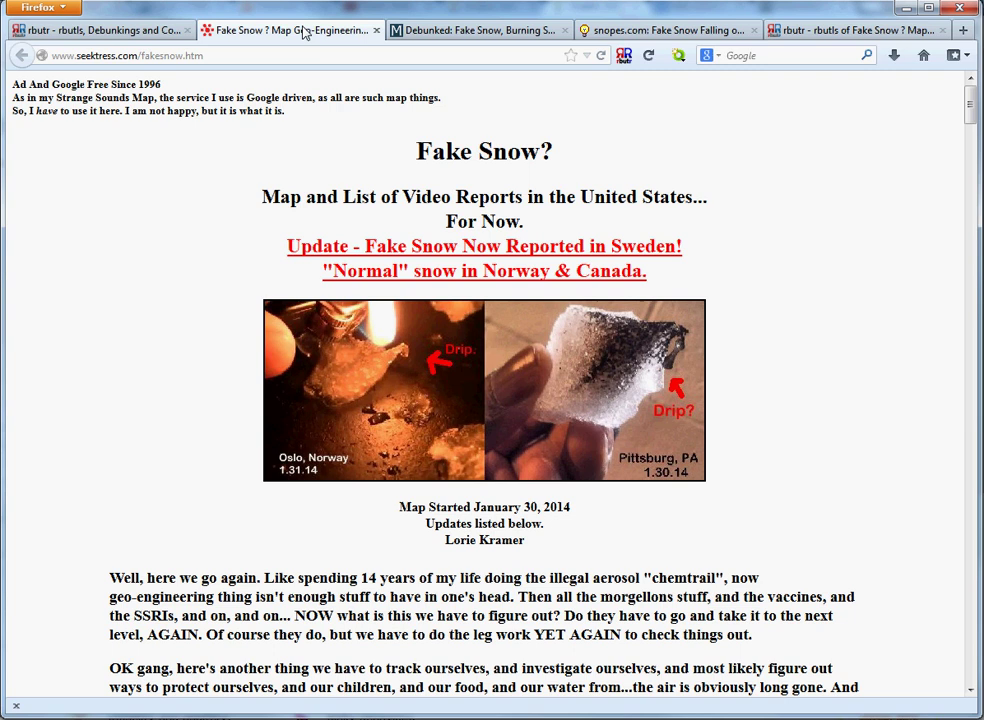
Check the rbutr plugin on the original seektress.com Fake Snow page and reload that page.
click(625, 57)
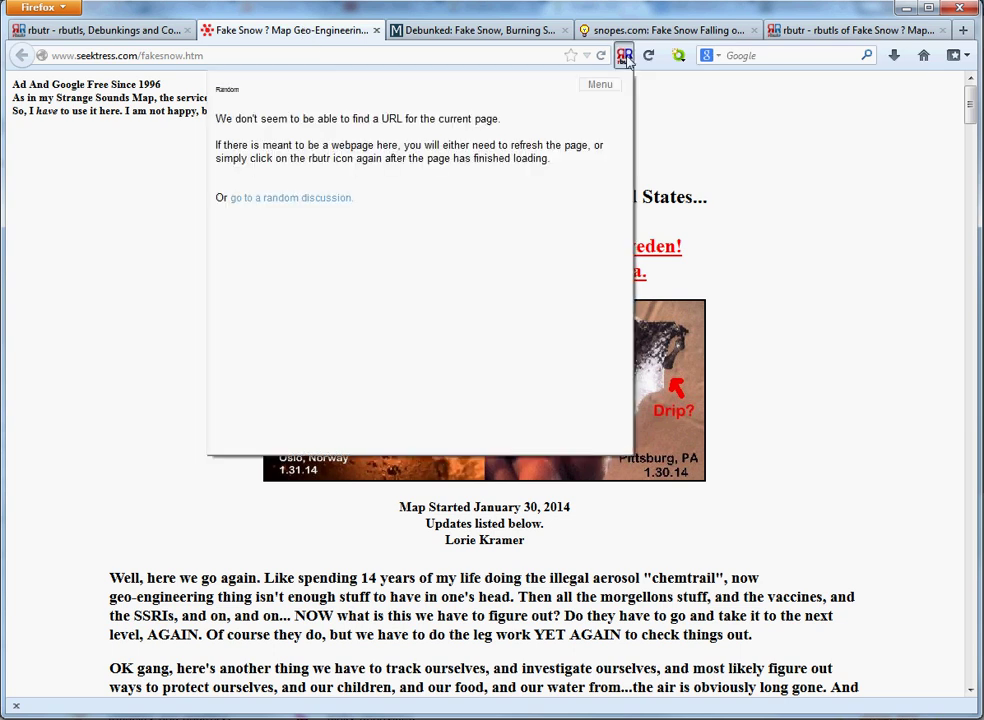
click(628, 58)
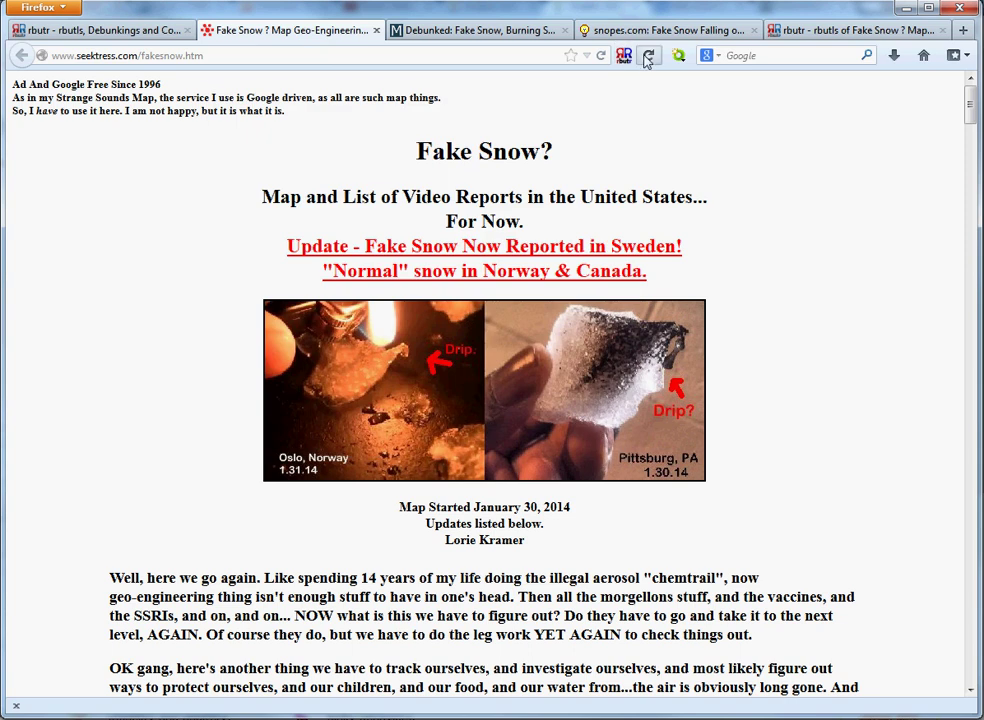
key(F5)
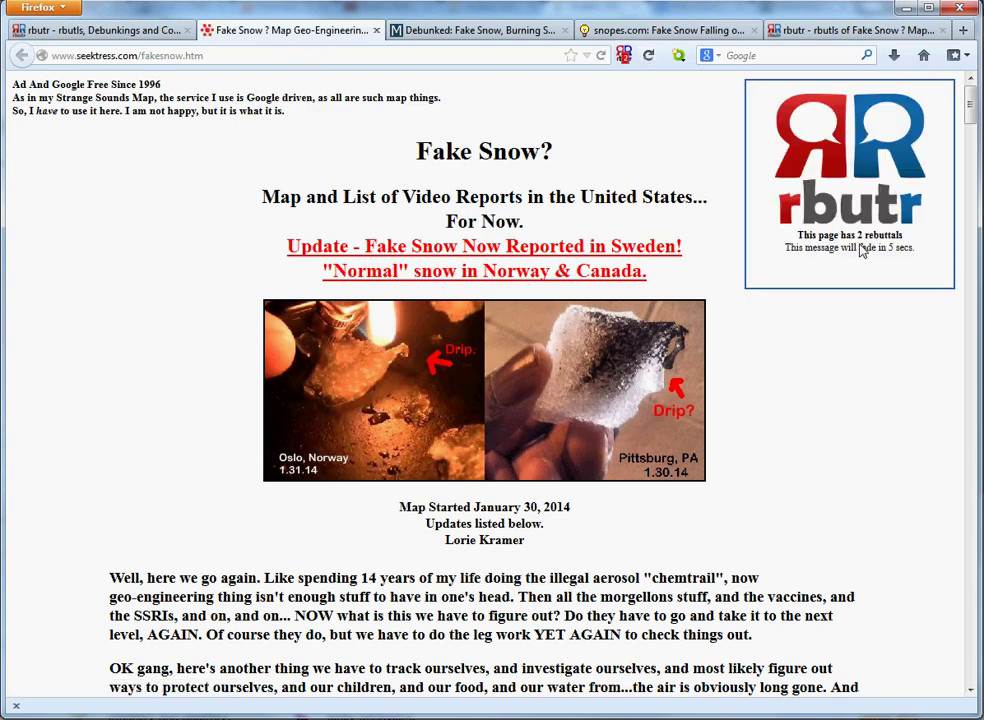
Load the Fake Snow page through rbutr by prefixing its address with "rbutr.com/", and select the resulting full address.
click(198, 57)
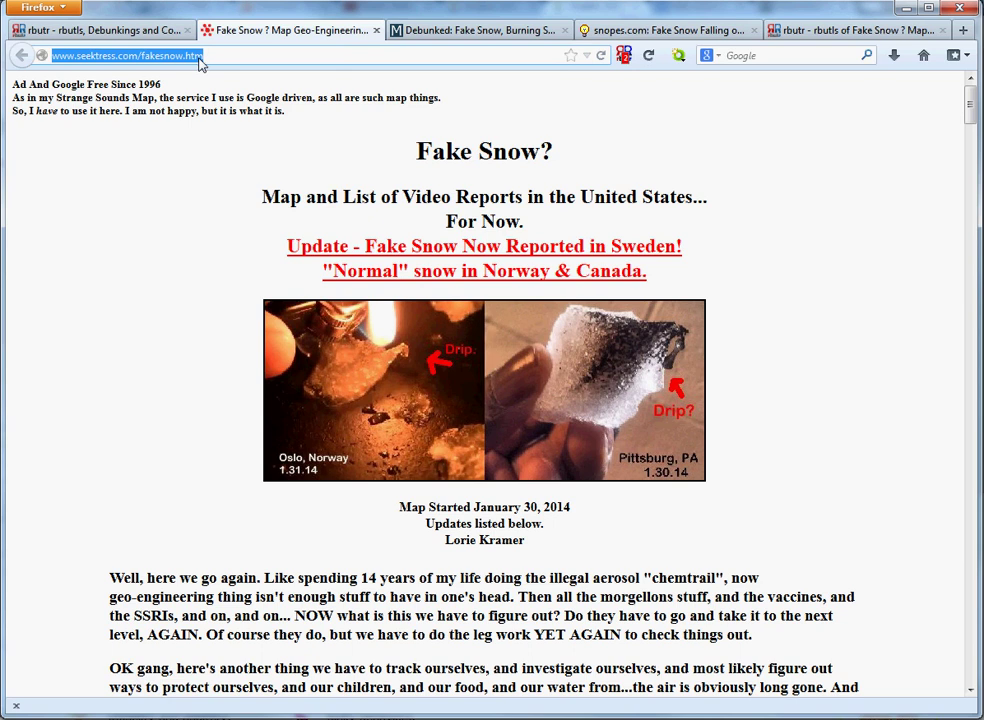
key(Home)
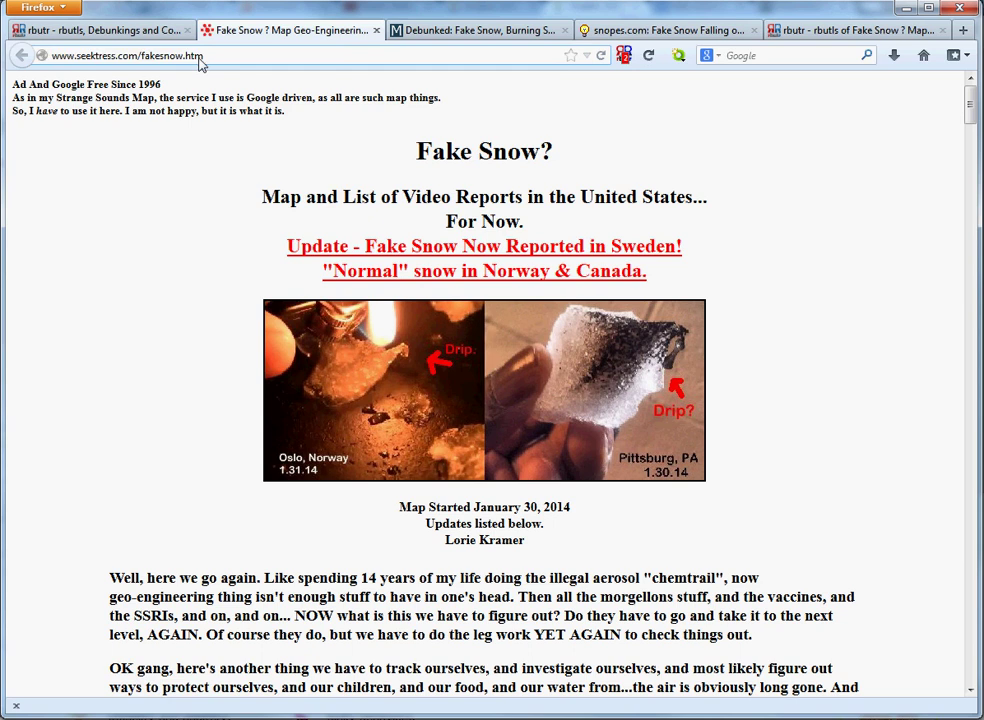
text(rbutr.com/)
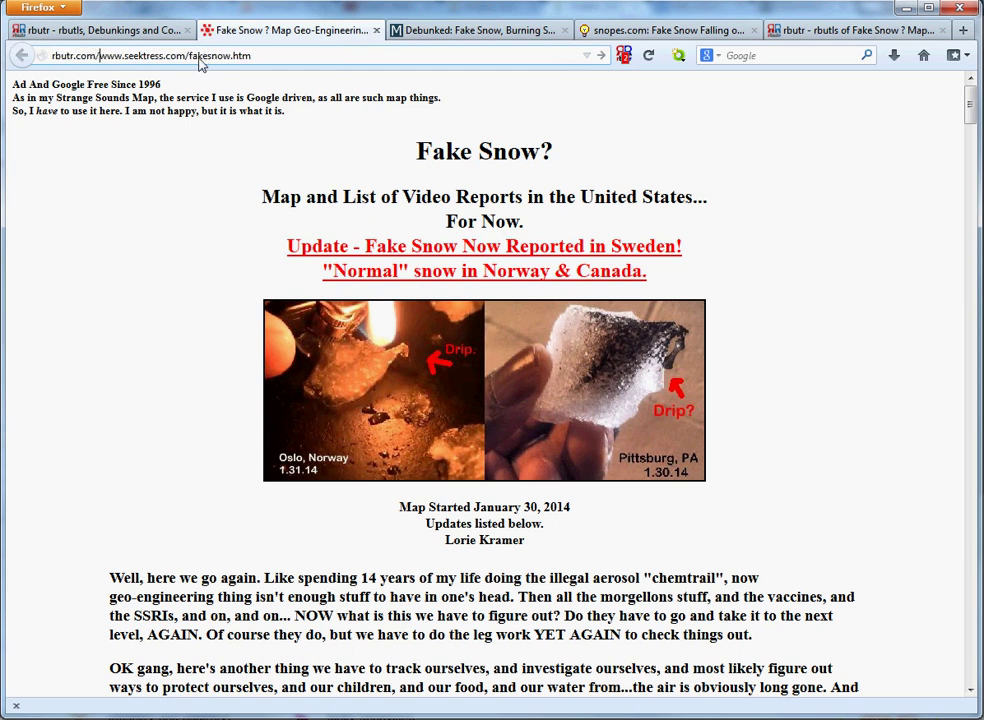
key(Return)
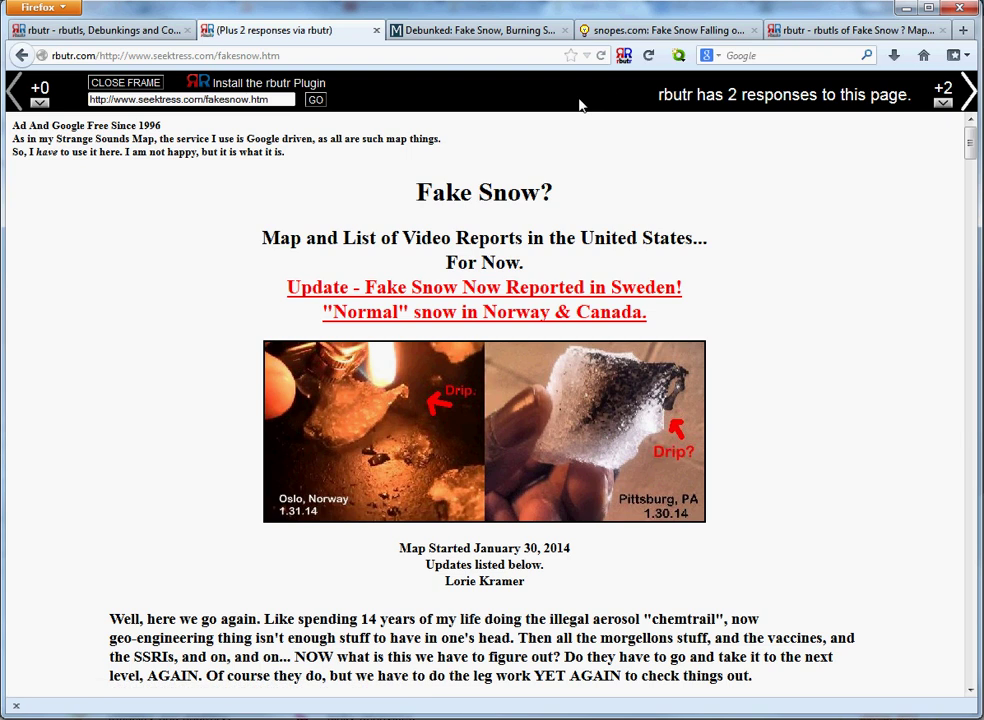
click(270, 58)
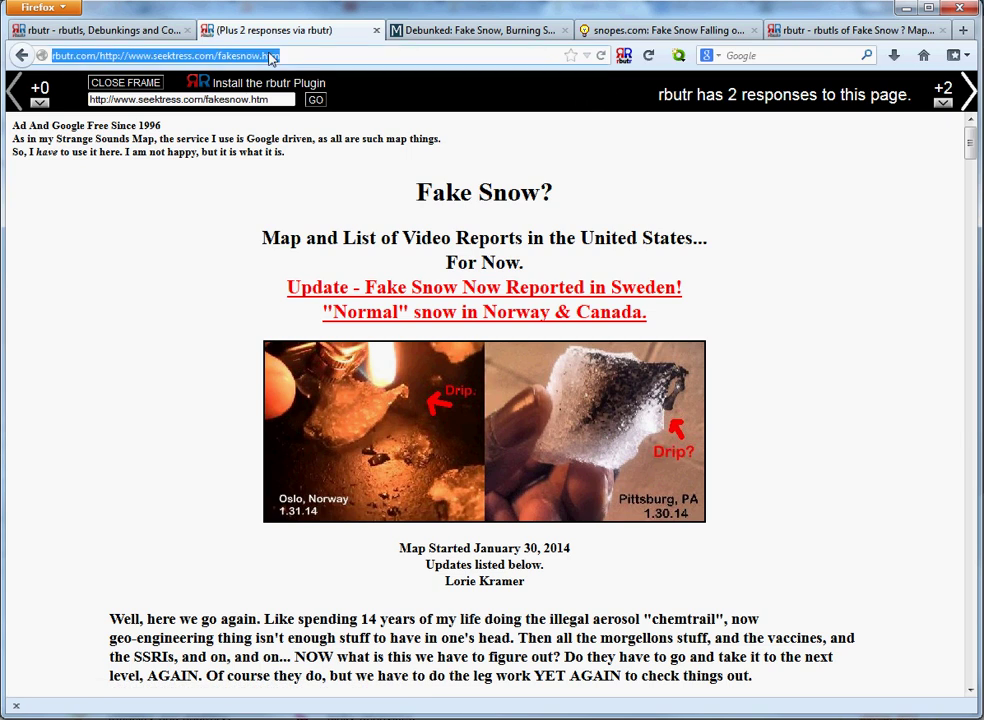